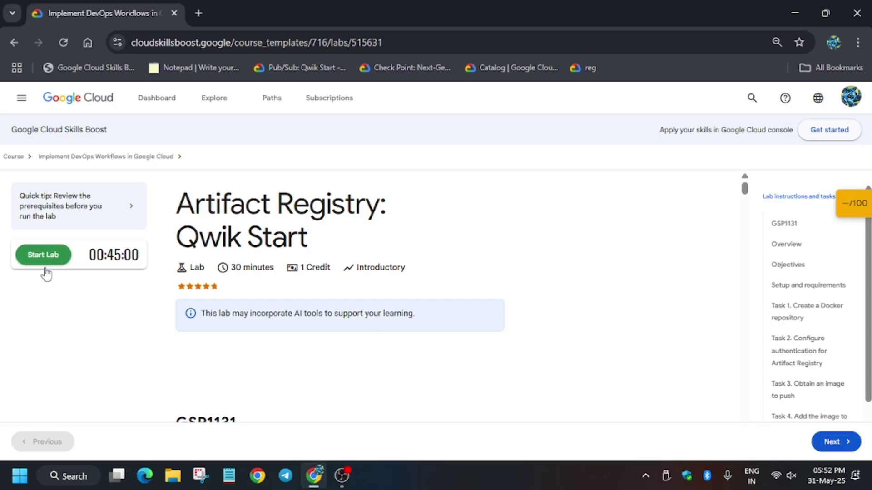
Step: Start the Artifact Registry lab, paying one credit
left_click(44, 255)
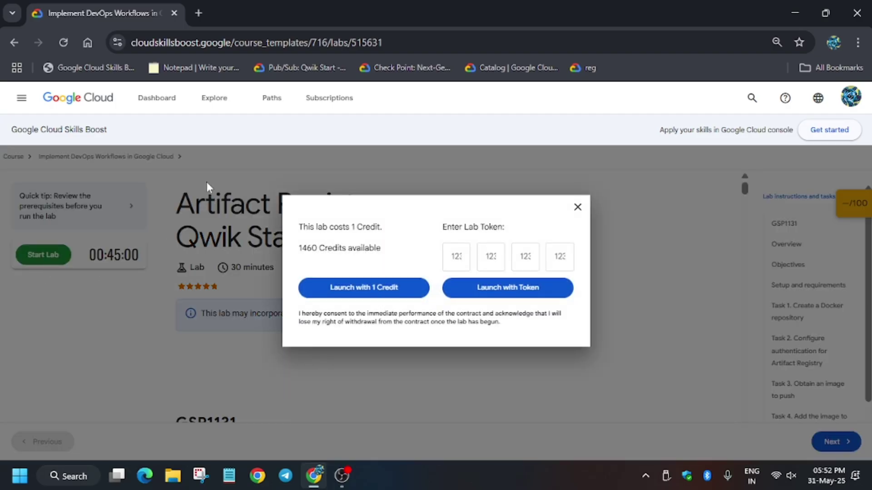
left_click(330, 292)
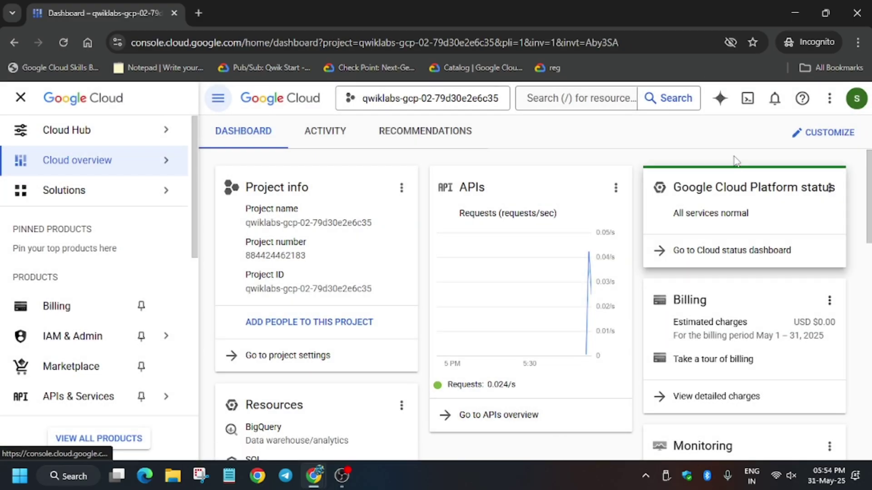
Step: Open Cloud Shell in a taller pane and authorize it to use credentials
left_click(748, 98)
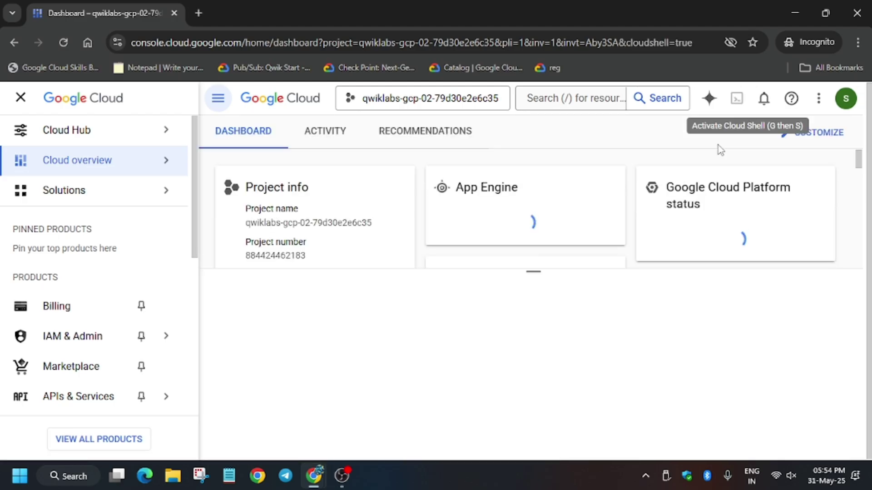
left_click(20, 97)
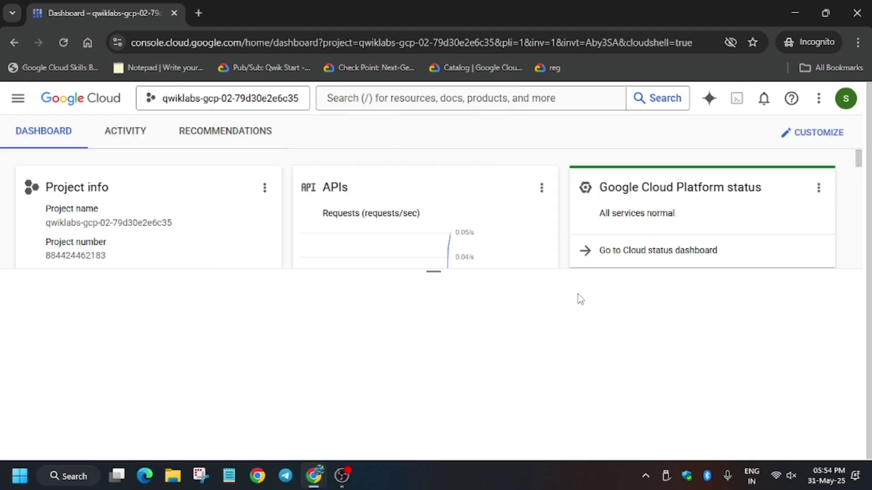
left_click_drag(433, 273, 457, 175)
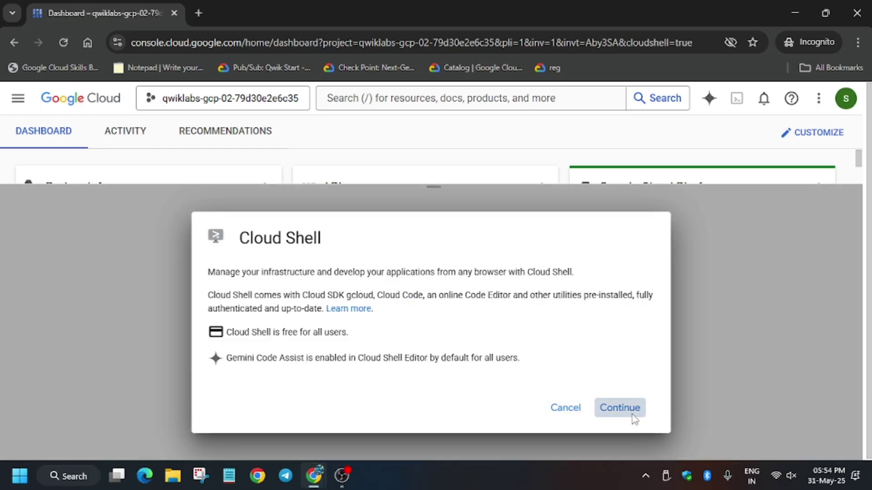
left_click(619, 407)
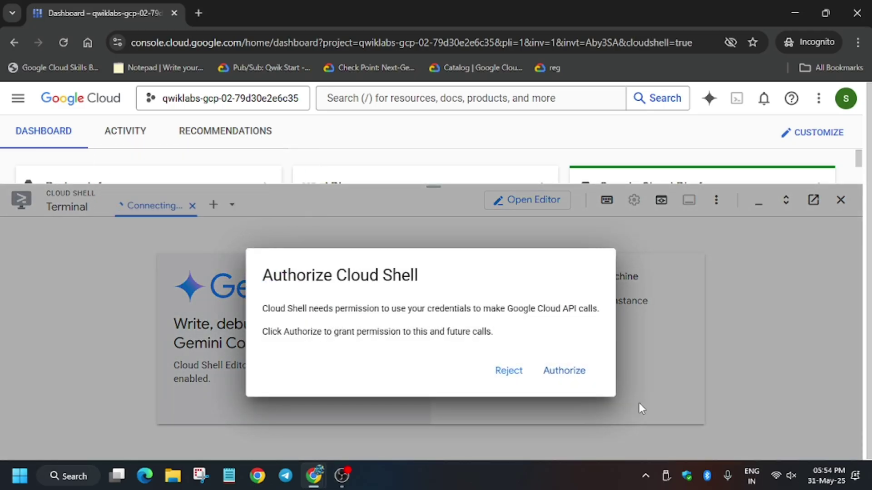
left_click(564, 371)
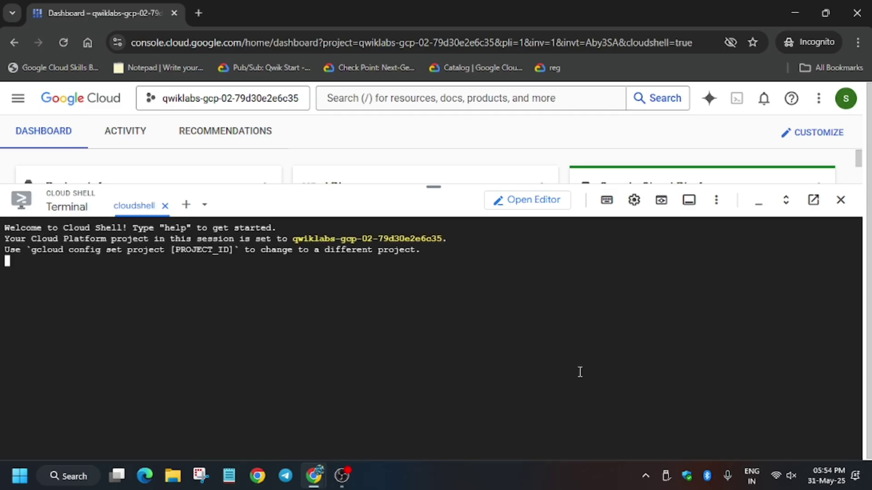
Step: Export the lab project ID as PROJECT_ID in Cloud Shell
key("alt+Tab")
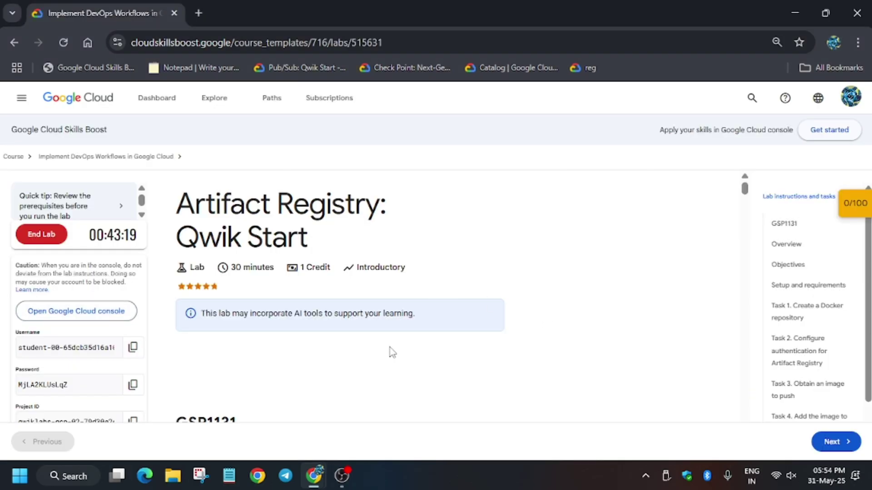
left_click(800, 306)
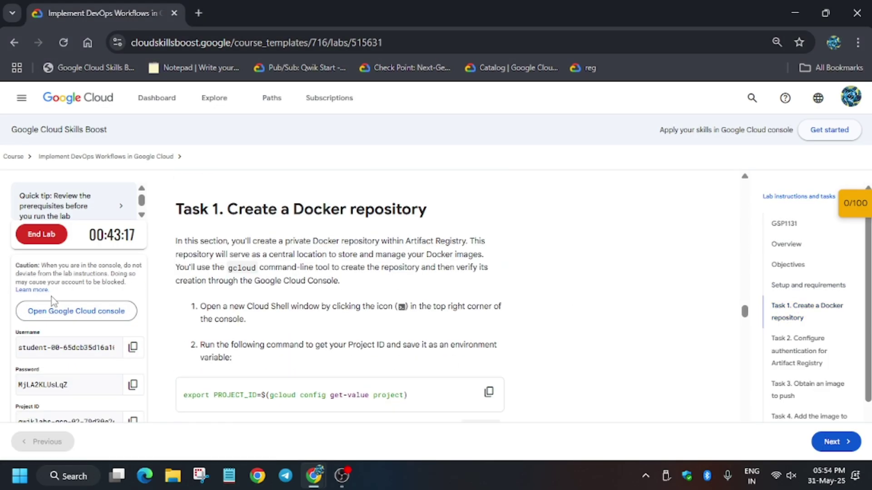
left_click(488, 393)
key("alt+Tab")
key("ctrl+v")
key("Return")
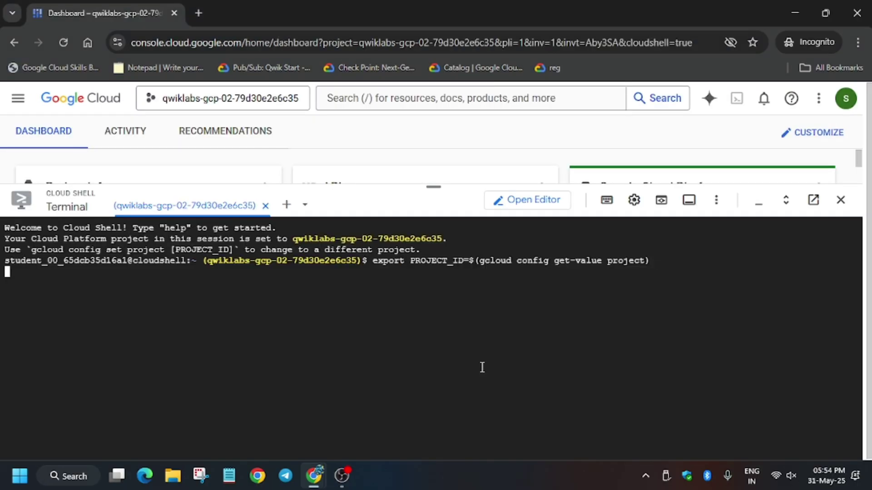
Step: Create the Docker repository example-docker-repo in europe-west1
key("alt+Tab")
scroll(428, 377, "down", 3)
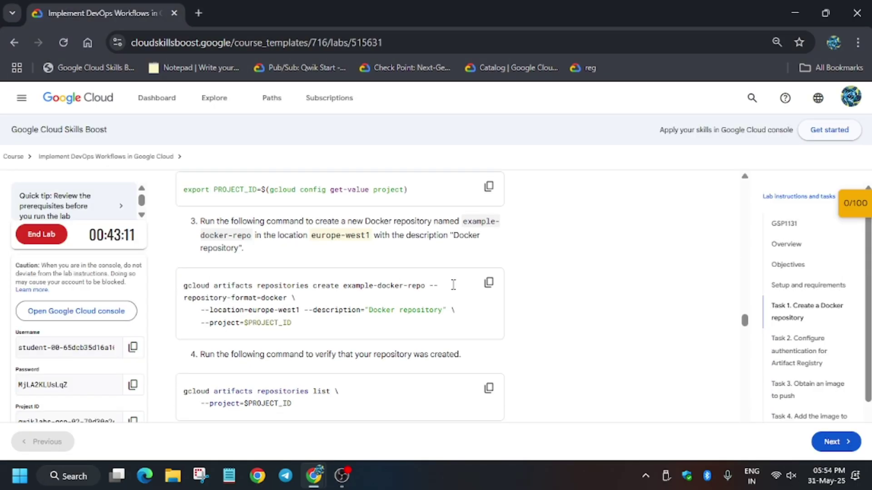
left_click(489, 283)
key("alt+Tab")
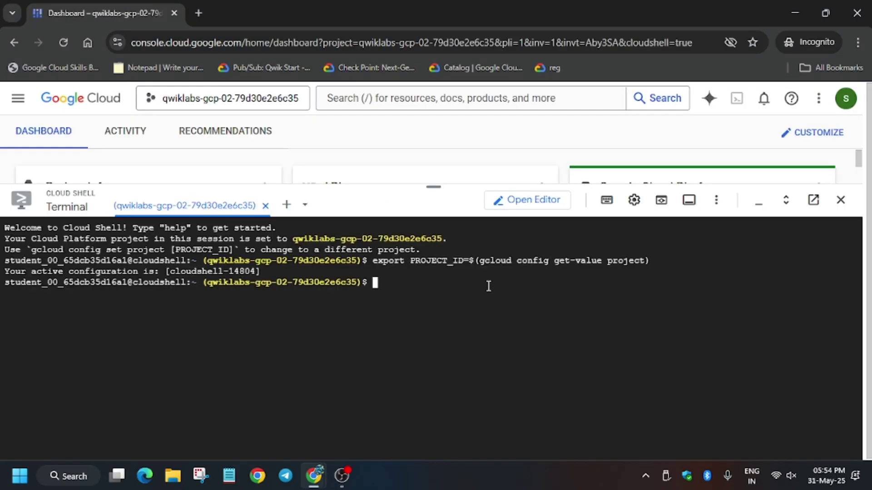
key("ctrl+v")
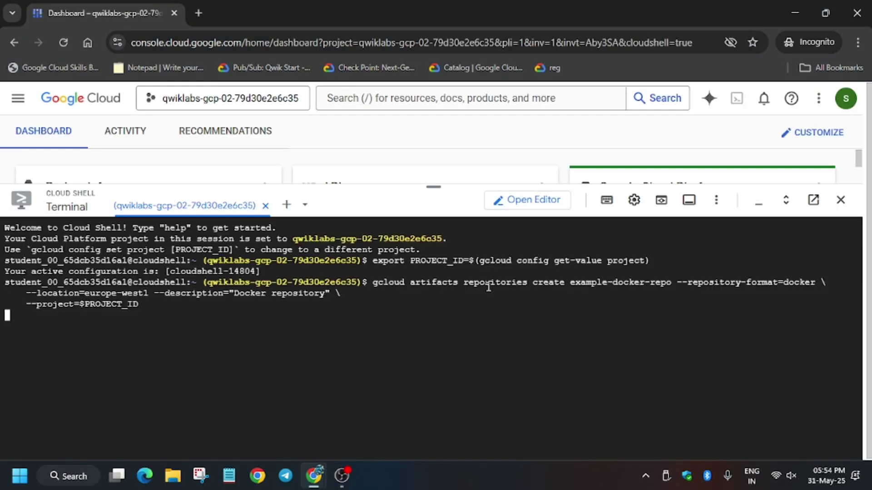
Step: List the project's repositories with gcloud artifacts repositories list
key("alt+Tab")
scroll(326, 233, "down", 2)
scroll(326, 234, "down", 1)
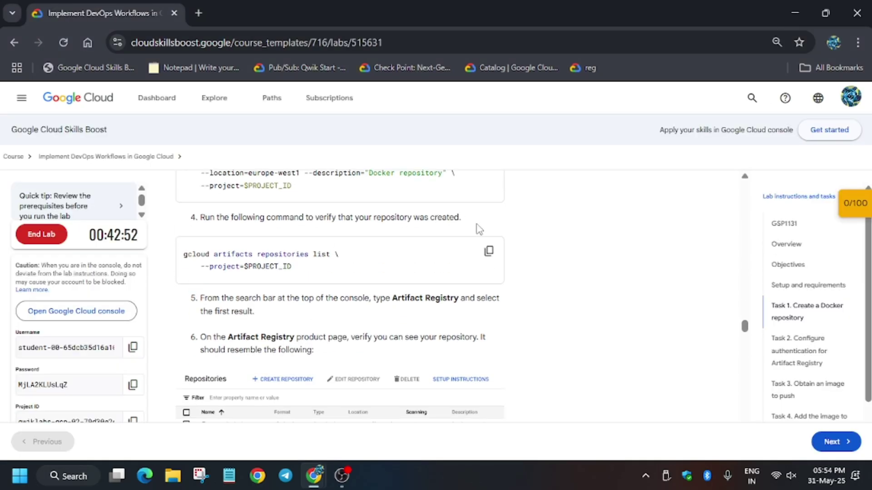
left_click(488, 254)
key("alt+Tab")
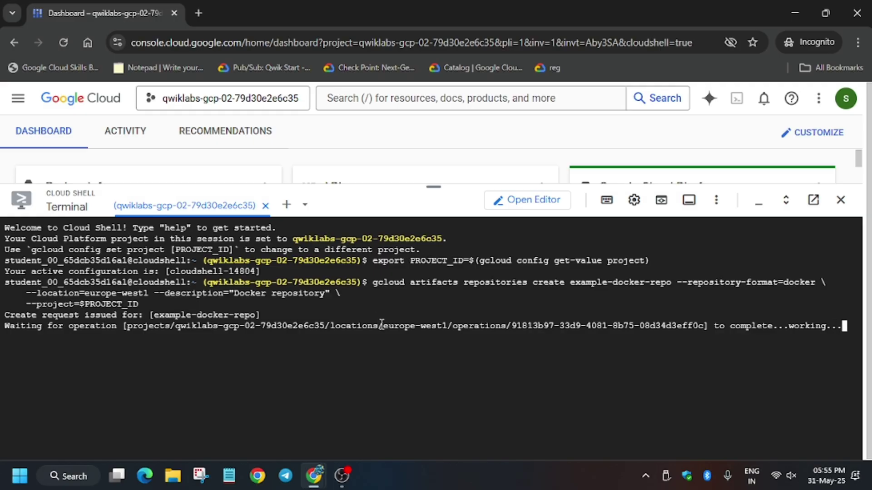
key("ctrl+Tab")
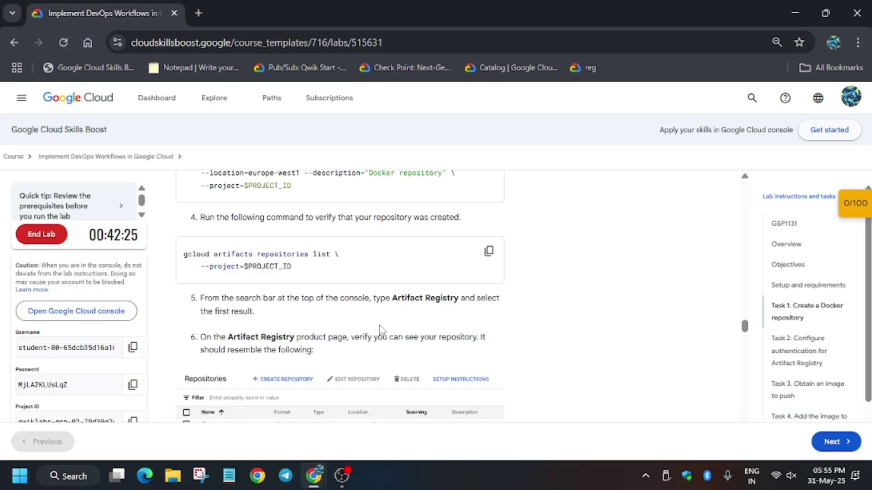
left_click(488, 251)
key("ctrl+Tab")
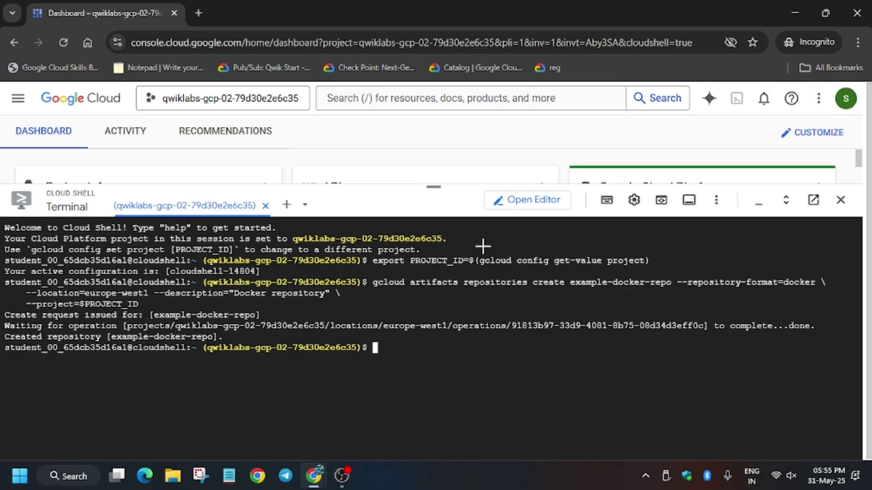
key("ctrl+v")
key("Return")
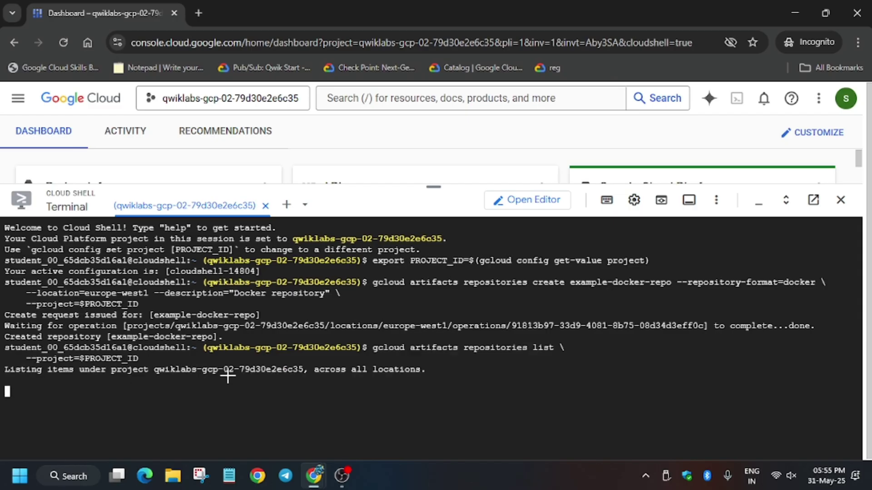
Step: Configure Docker credentials for europe-west1-docker.pkg.dev with gcloud auth configure-docker
key("ctrl+Tab")
scroll(555, 286, "down", 5)
scroll(409, 293, "down", 3)
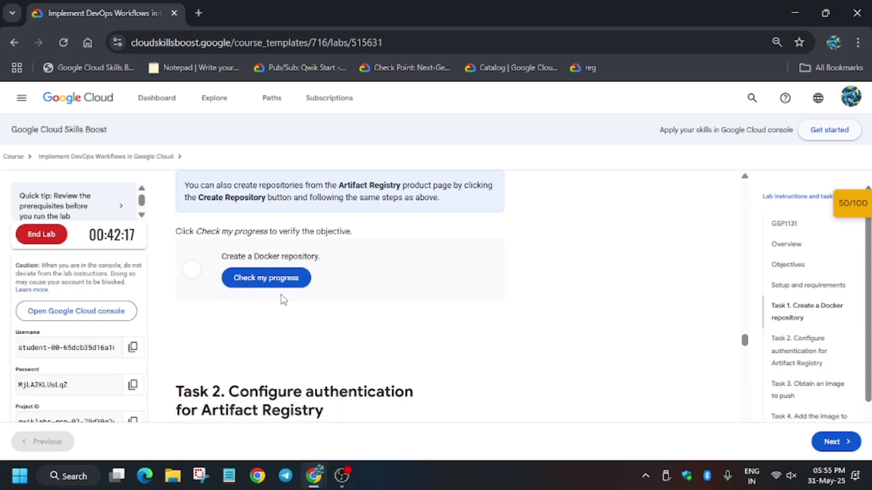
scroll(293, 297, "down", 2)
scroll(294, 296, "down", 2)
left_click(490, 375)
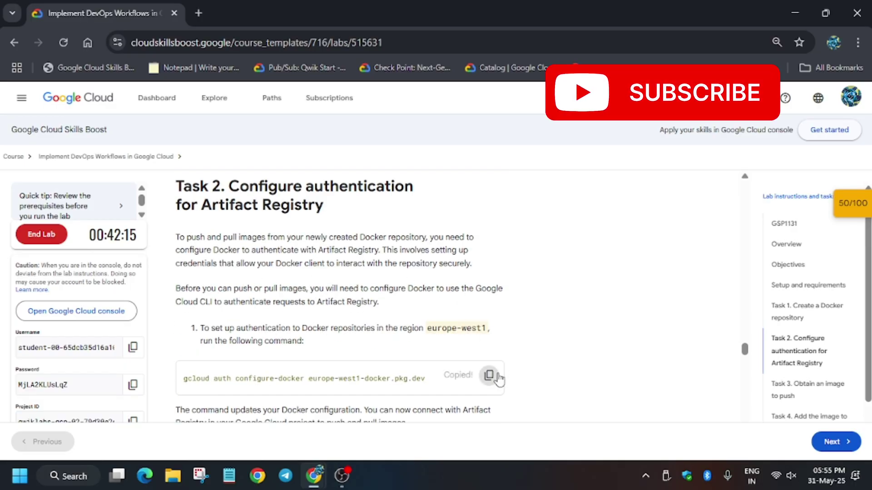
scroll(340, 306, "down", 3)
scroll(341, 307, "down", 3)
scroll(341, 307, "down", 2)
key("ctrl+Tab")
key("ctrl+v")
key("Return")
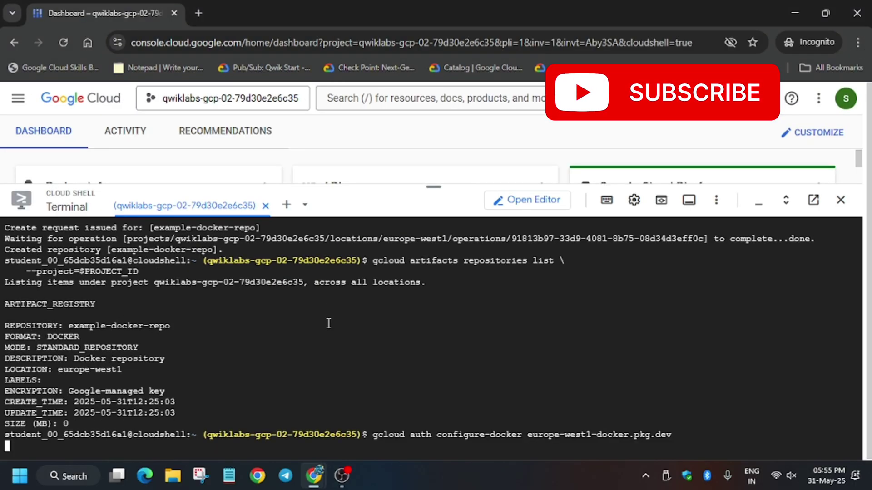
Step: Pull the hello-app:1.0 sample image with docker pull
key("ctrl+Tab")
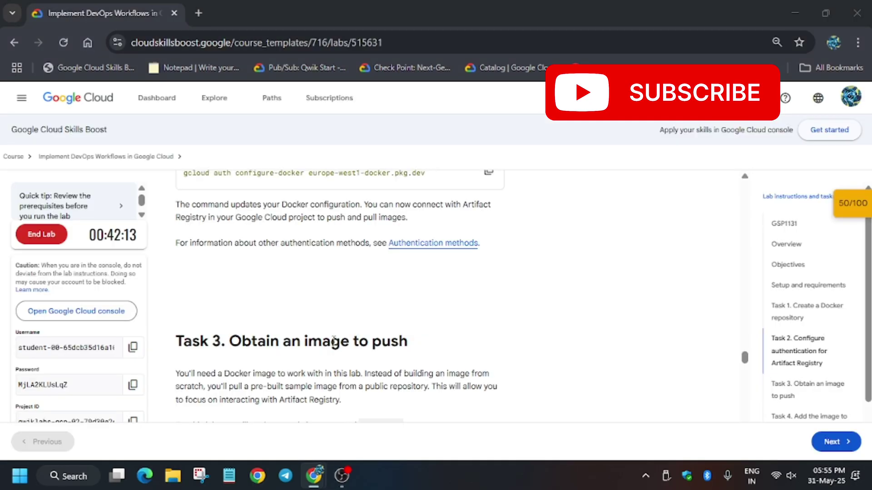
scroll(470, 339, "down", 3)
scroll(469, 338, "down", 3)
left_click(491, 212)
key("ctrl+Tab")
key("ctrl+v")
key("Return")
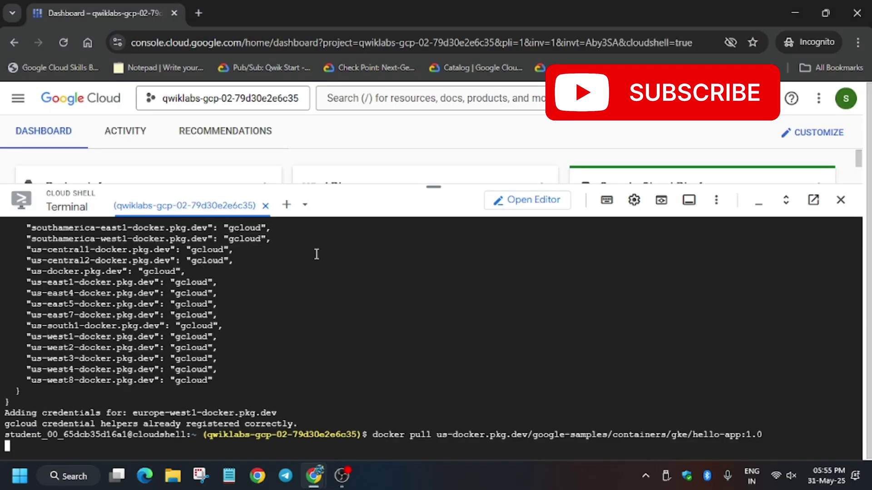
key("ctrl+Tab")
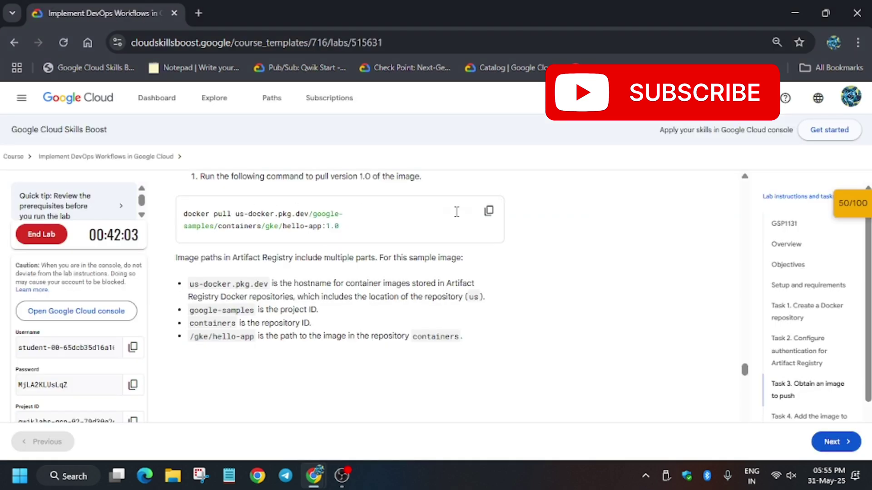
scroll(456, 212, "down", 4)
scroll(408, 225, "down", 3)
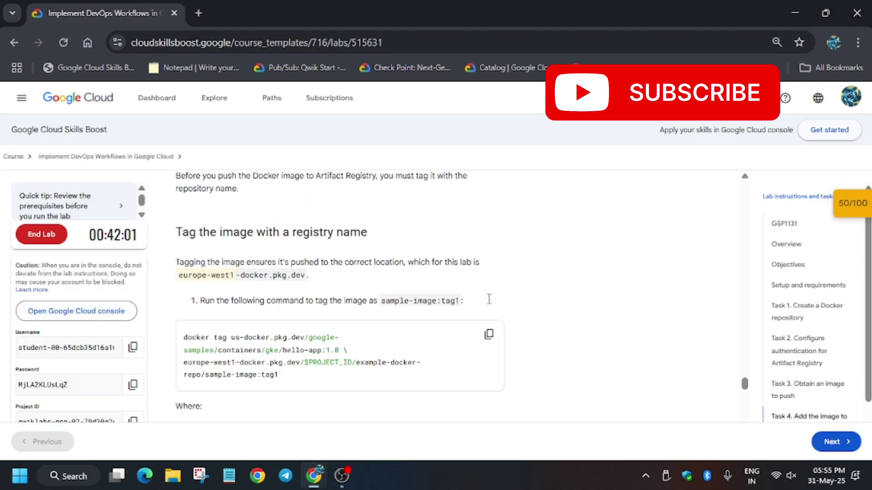
Step: Tag the hello-app image as sample-image:tag1 for example-docker-repo
left_click(488, 334)
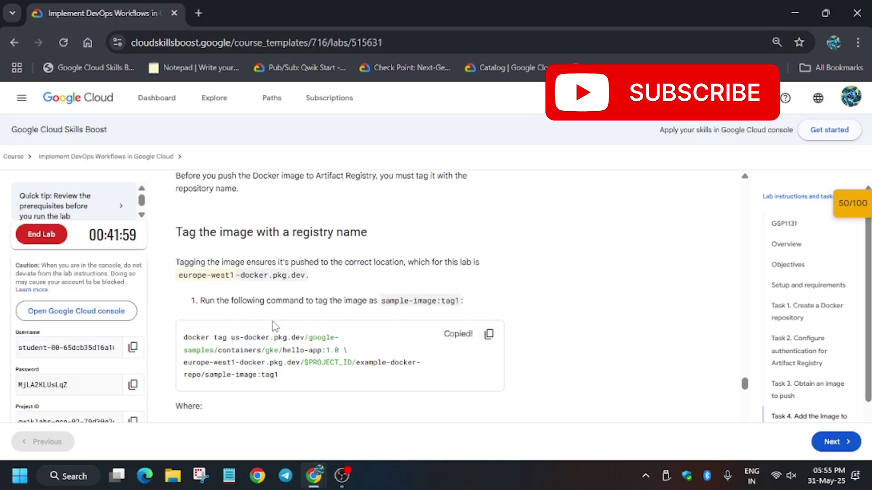
scroll(399, 324, "down", 3)
scroll(399, 323, "down", 4)
scroll(395, 320, "down", 1)
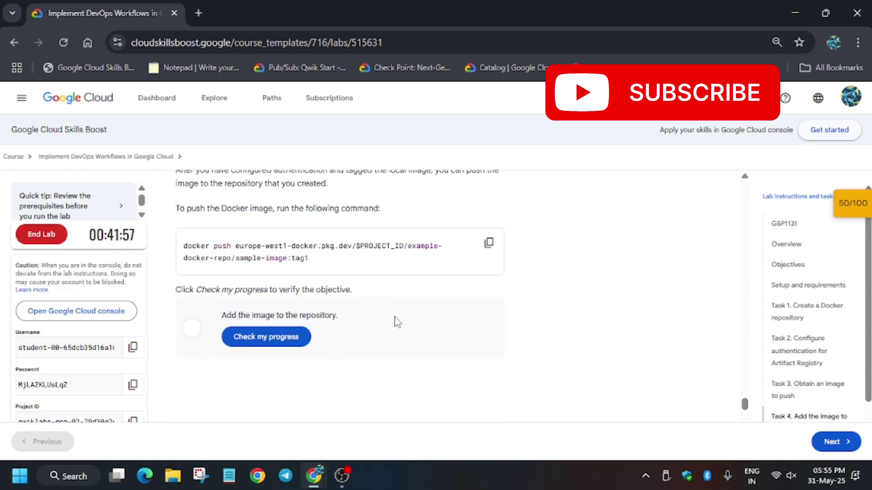
scroll(395, 320, "up", 3)
key("alt+Tab")
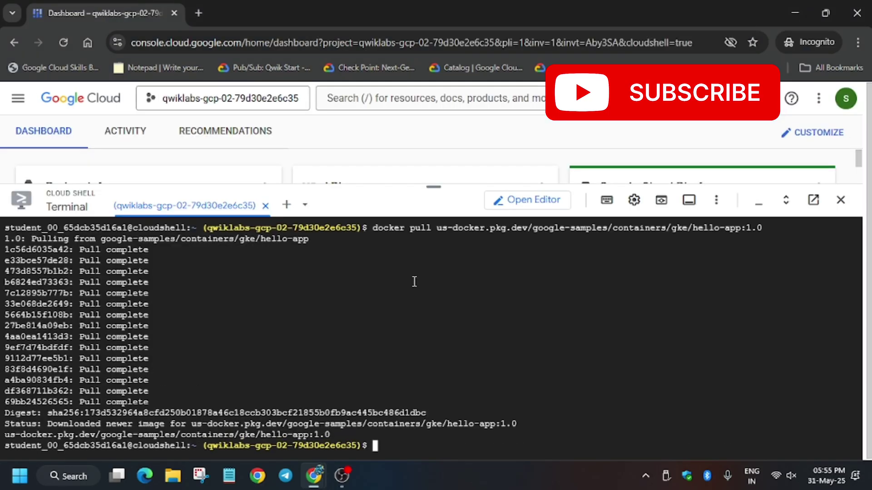
key("ctrl+v")
key("Return")
Step: Push sample-image:tag1 to example-docker-repo until it returns a digest
key("alt+Tab")
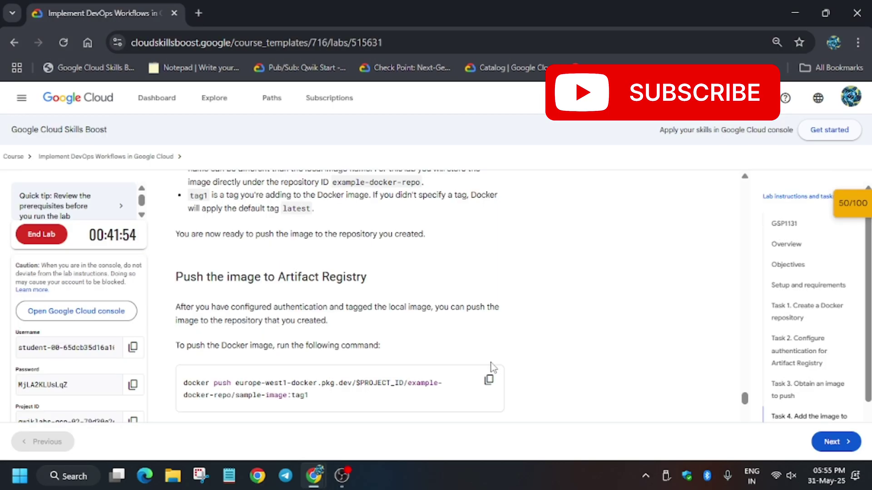
left_click(488, 380)
scroll(492, 389, "up", 3)
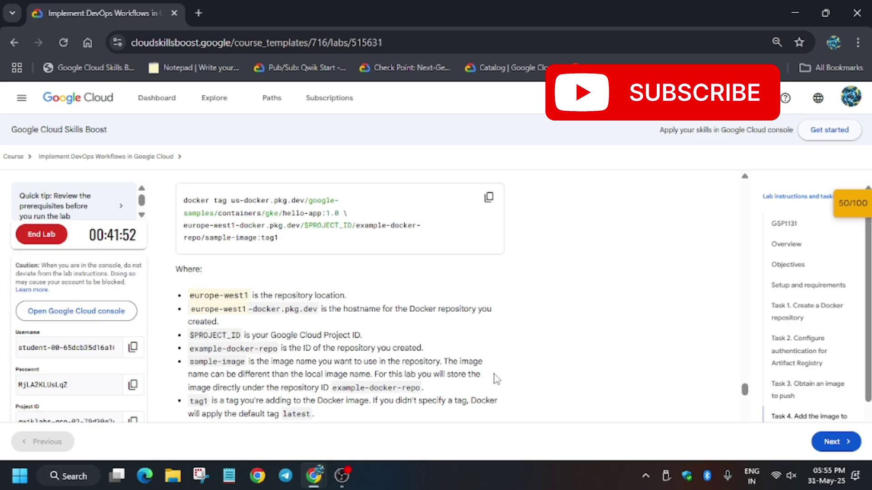
key("alt+Tab")
key("ctrl+v")
key("Return")
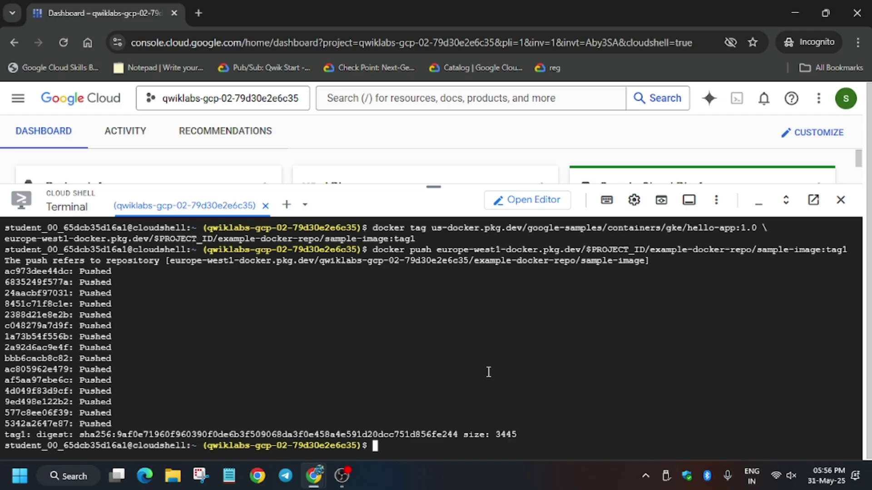
Step: Check the Task 4 add-image checkpoint, recheck it, then return to the GSP1131 title page
key("alt+Tab")
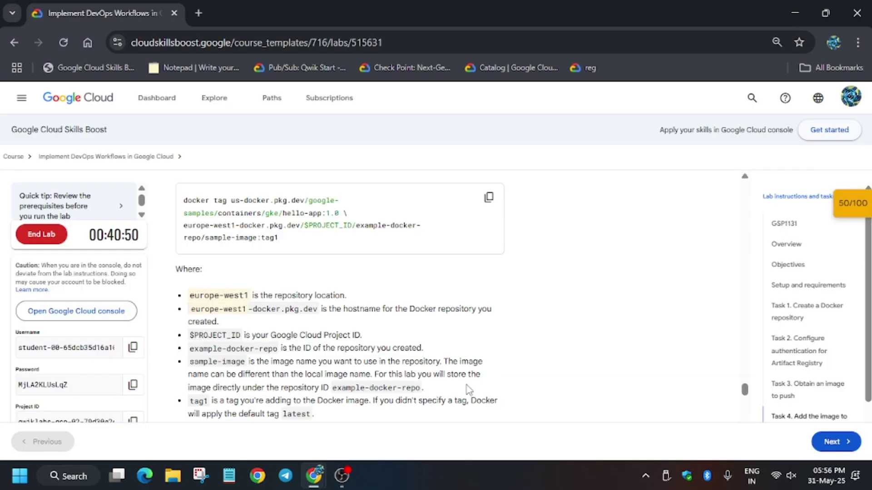
scroll(369, 347, "down", 5)
scroll(333, 351, "down", 5)
scroll(334, 351, "down", 1)
left_click(300, 201)
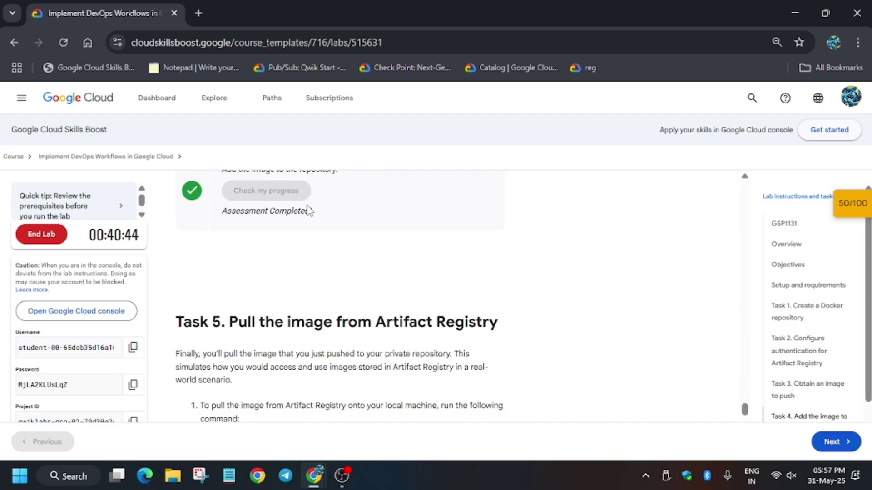
left_click(851, 202)
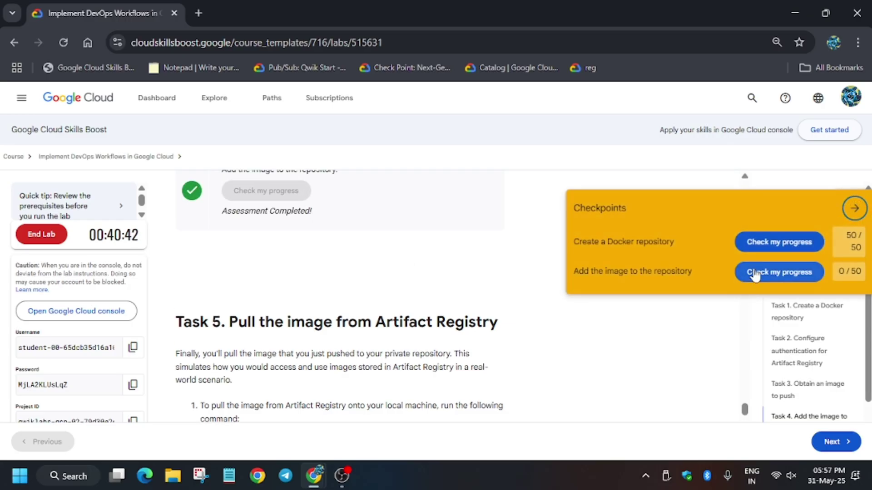
left_click(778, 272)
left_click(854, 208)
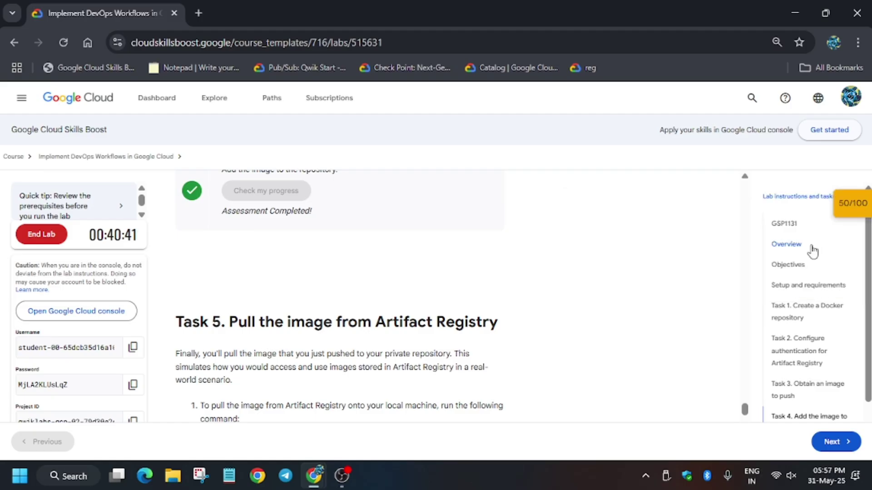
left_click(782, 224)
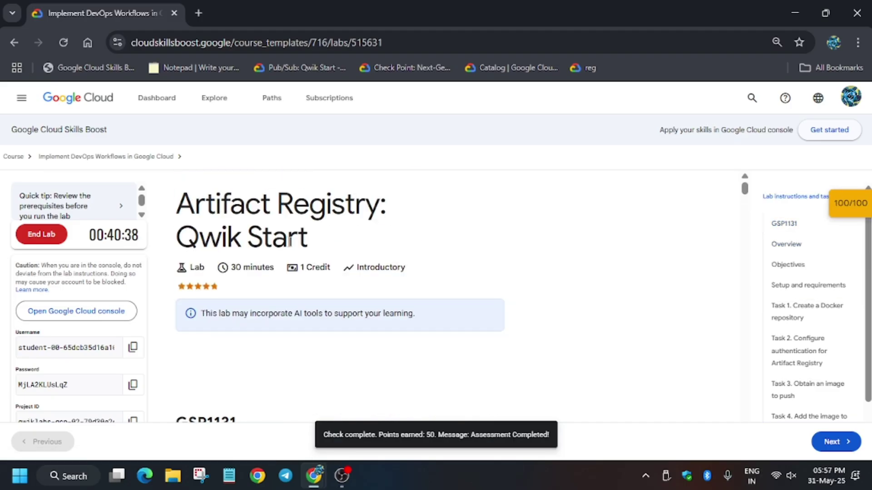